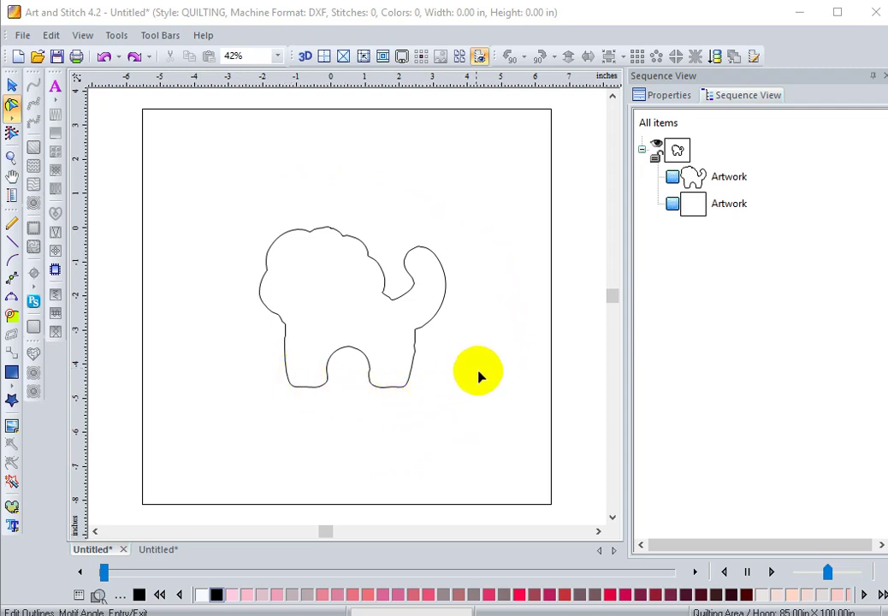
Step: Select both the square and the lion outline and Exclude the lion from the square
click(666, 232)
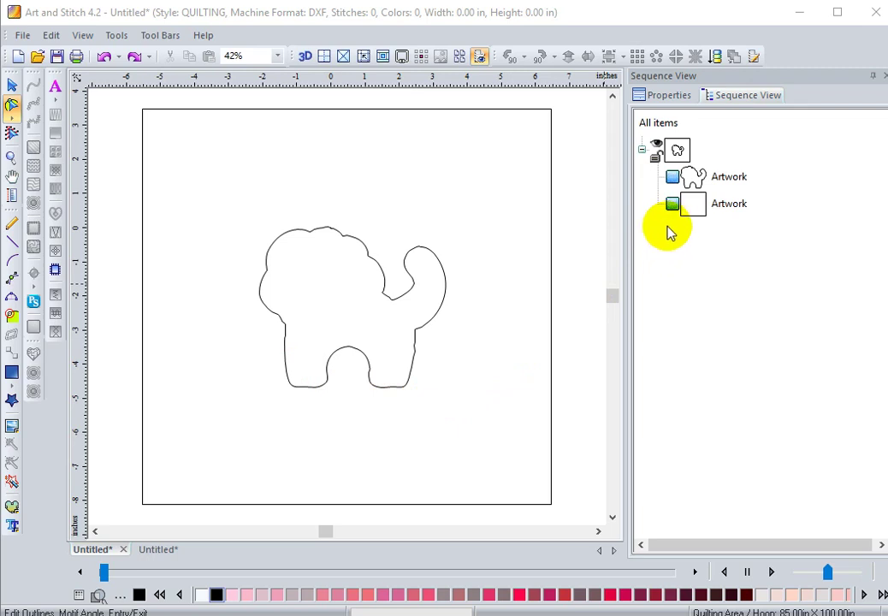
click(714, 178)
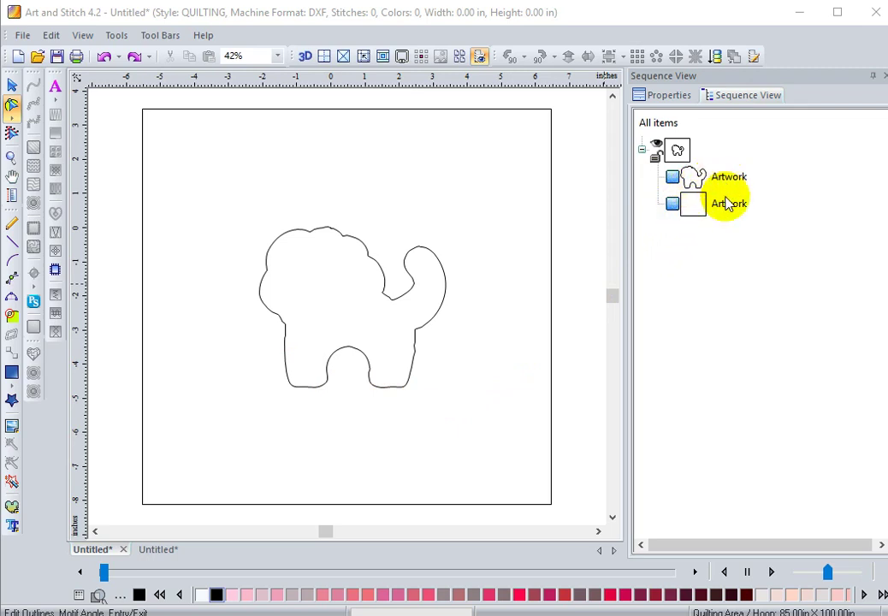
click(659, 123)
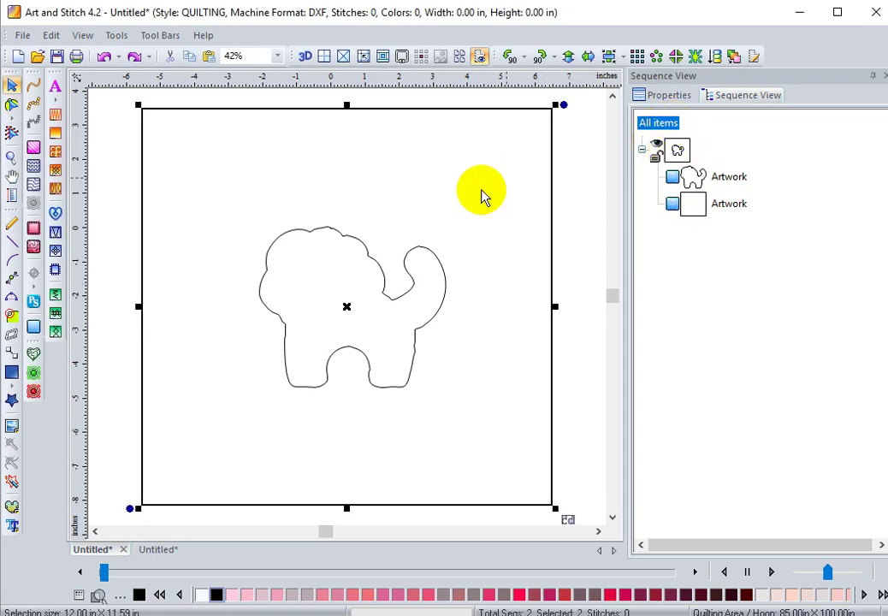
right_click(397, 252)
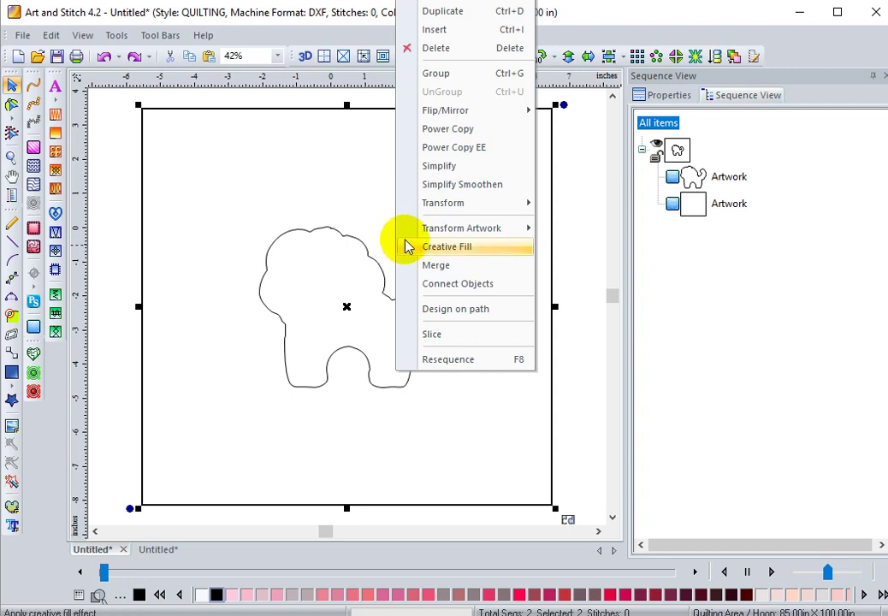
mouse_move(426, 227)
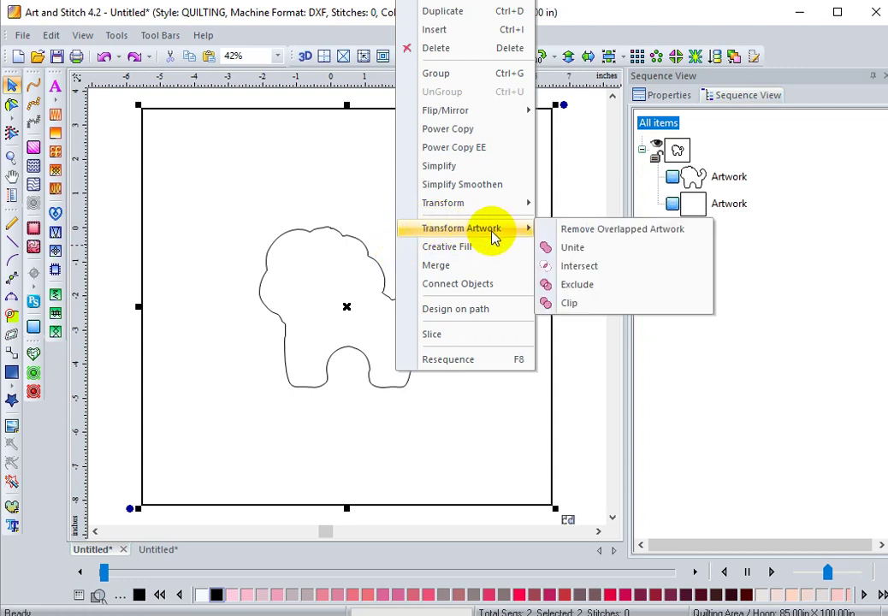
click(581, 293)
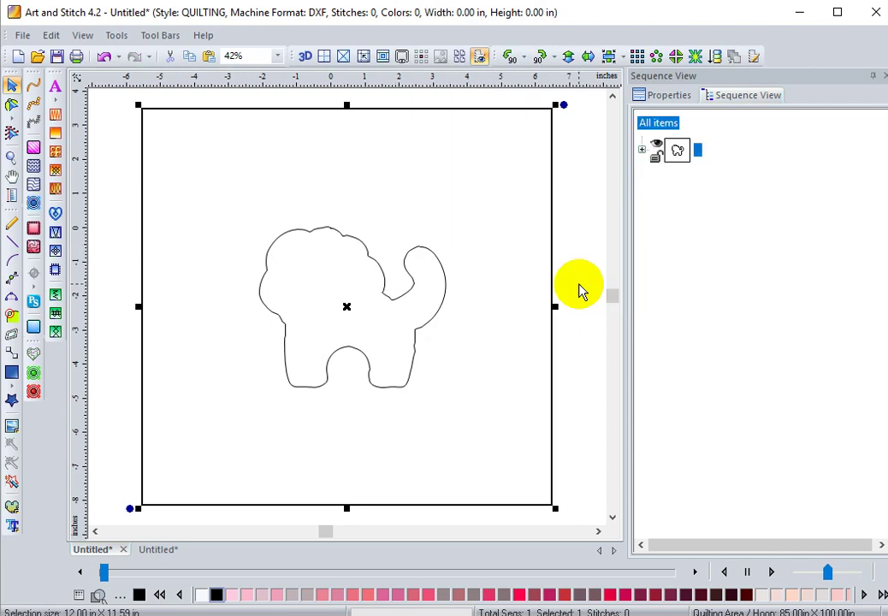
click(643, 150)
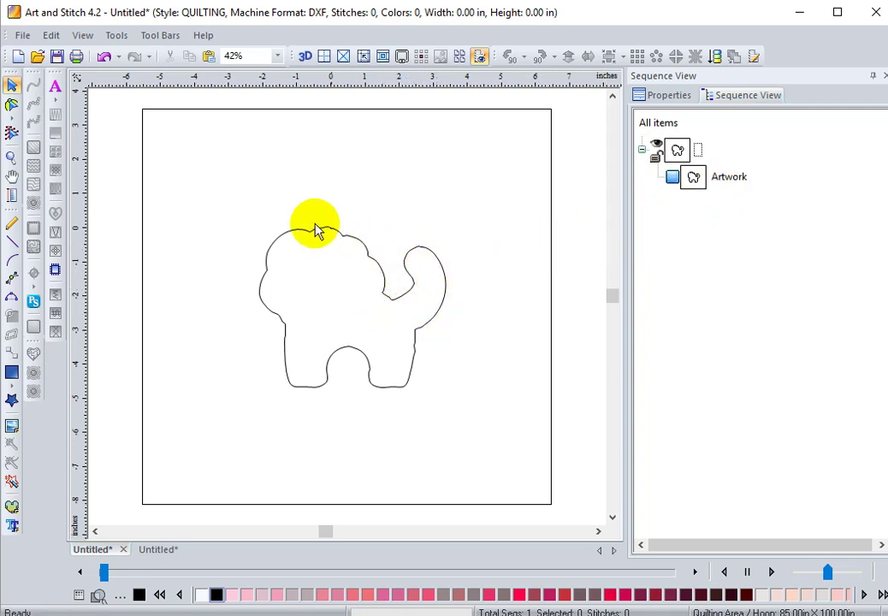
Step: Apply Echo Fill to the combined lion-and-square artwork, producing a 5747-stitch, 12.00 × 11.59 in design
click(288, 362)
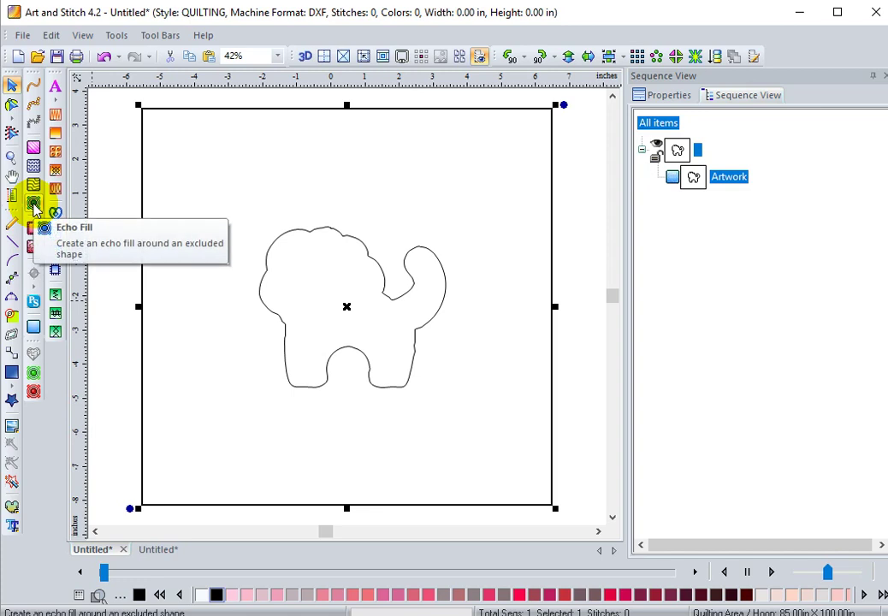
click(33, 204)
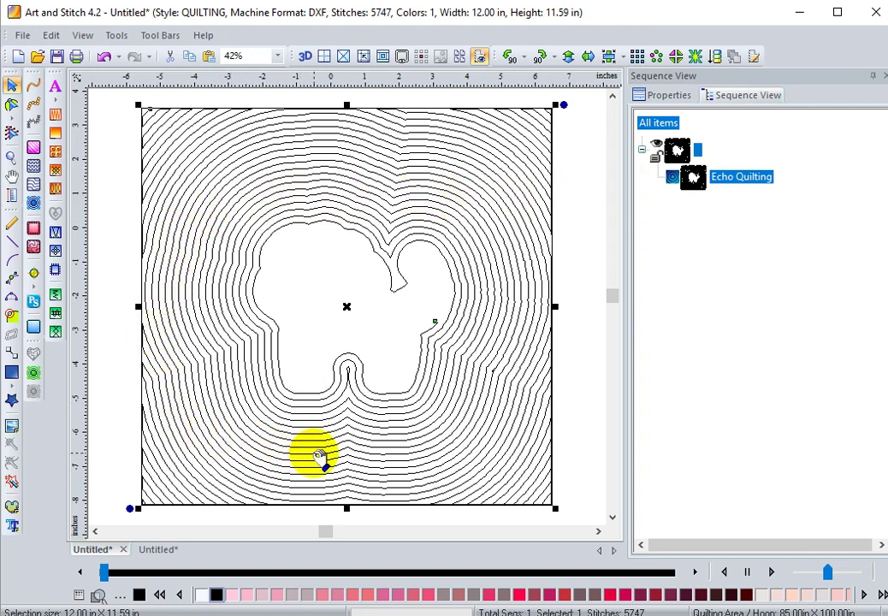
Step: Zoom in beside the lion's back and right edge and inspect the echo outline's nodes
click(11, 161)
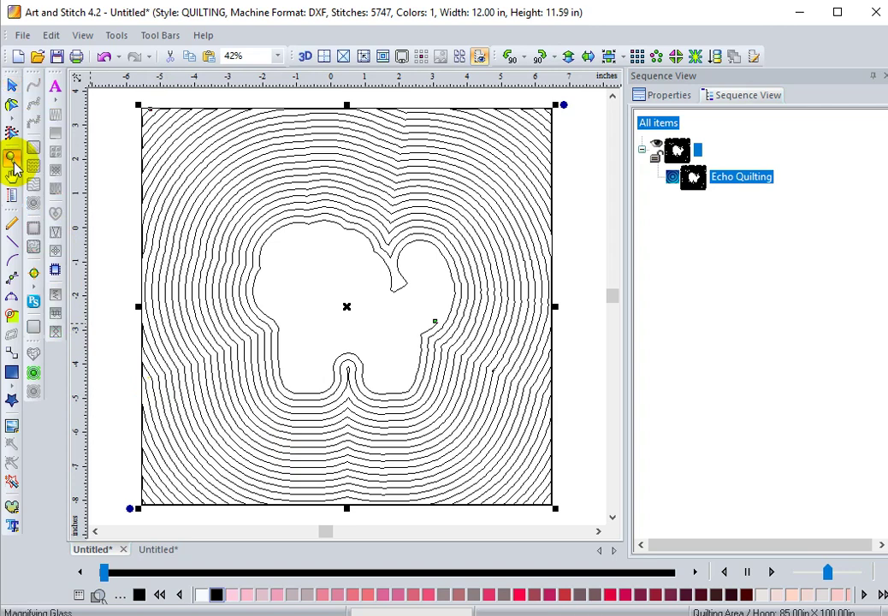
drag(450, 231, 539, 379)
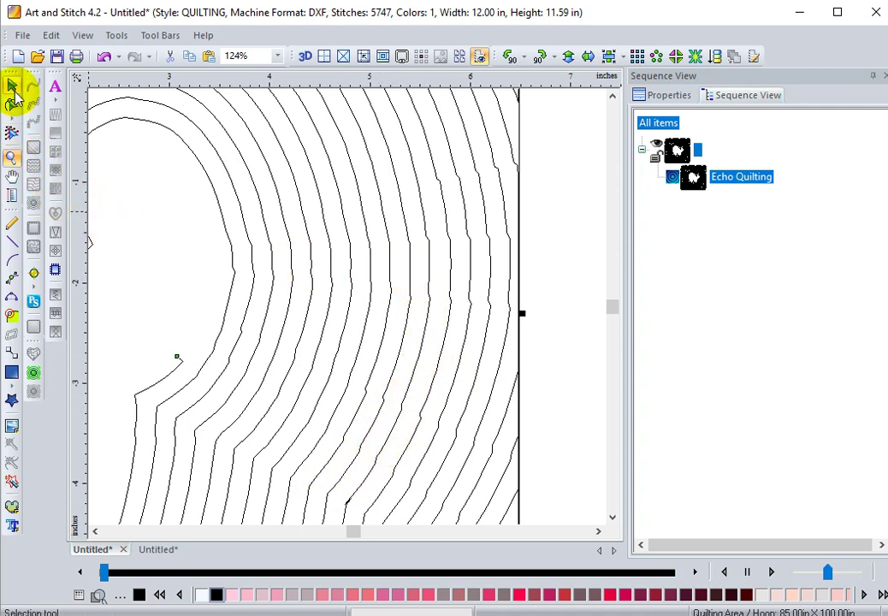
click(13, 106)
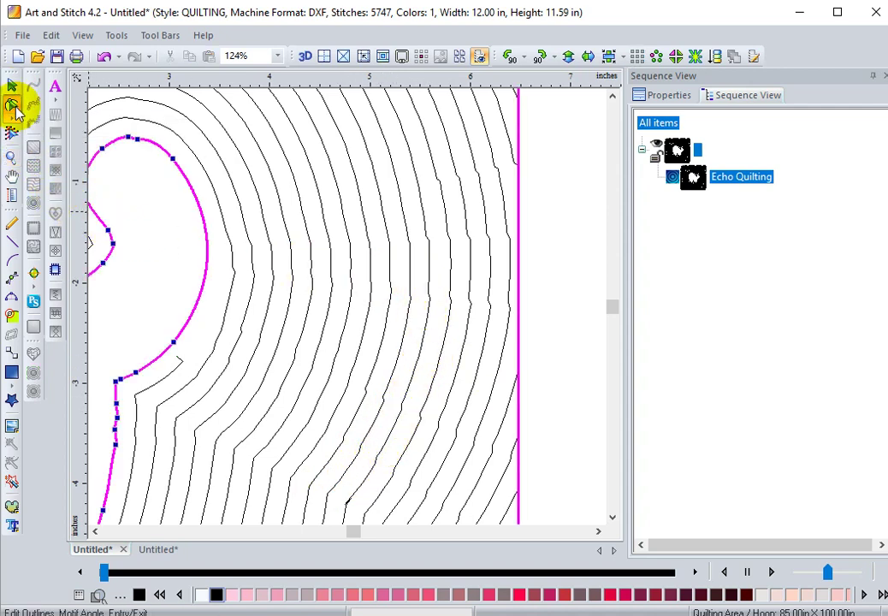
click(103, 267)
click(103, 265)
click(110, 394)
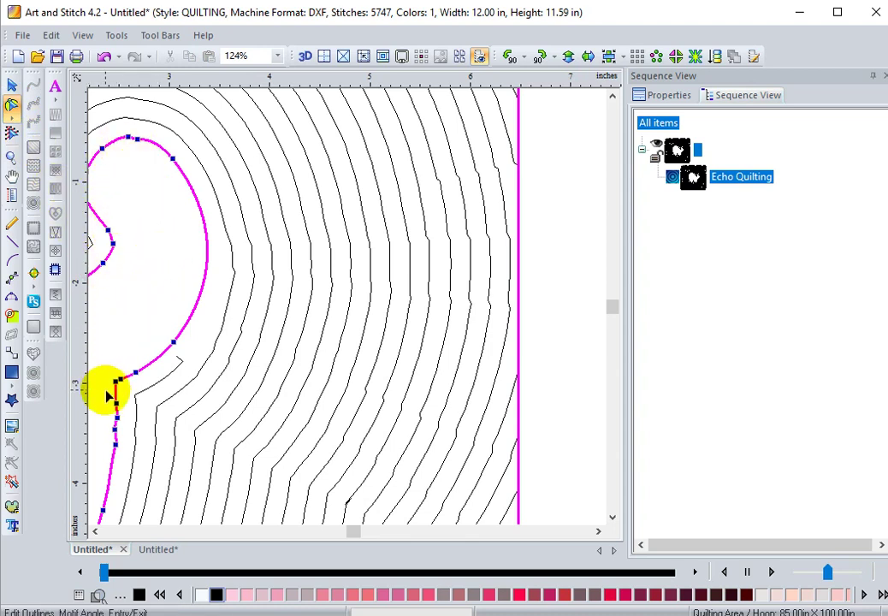
click(107, 395)
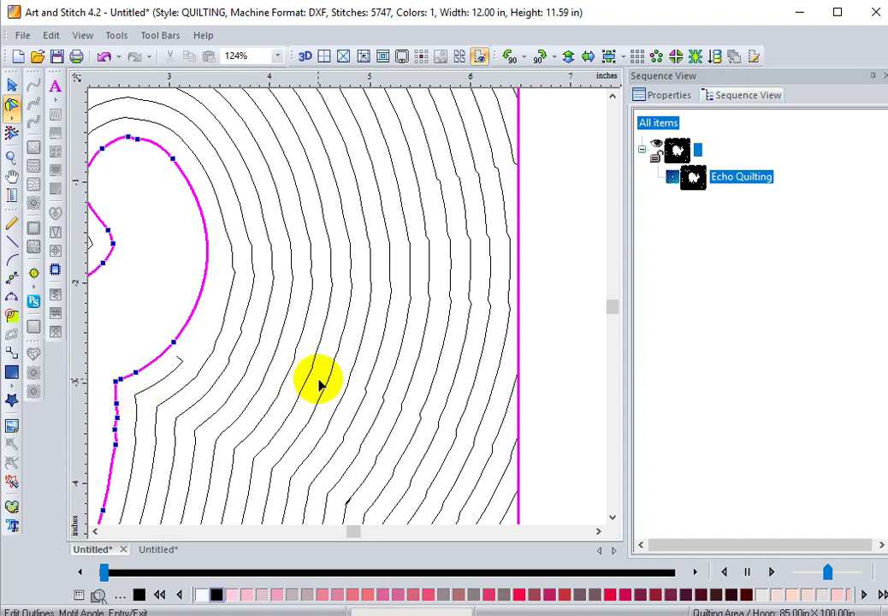
key(Escape)
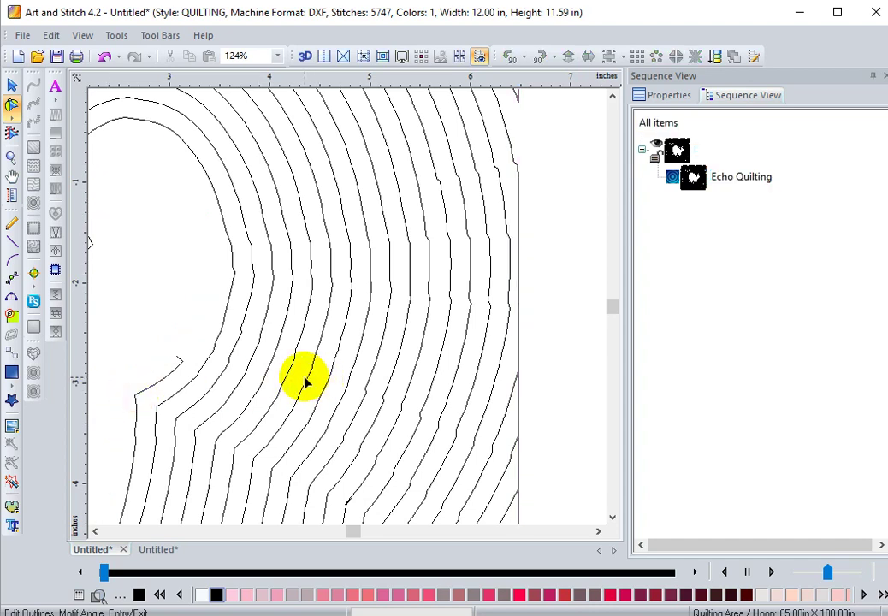
click(301, 383)
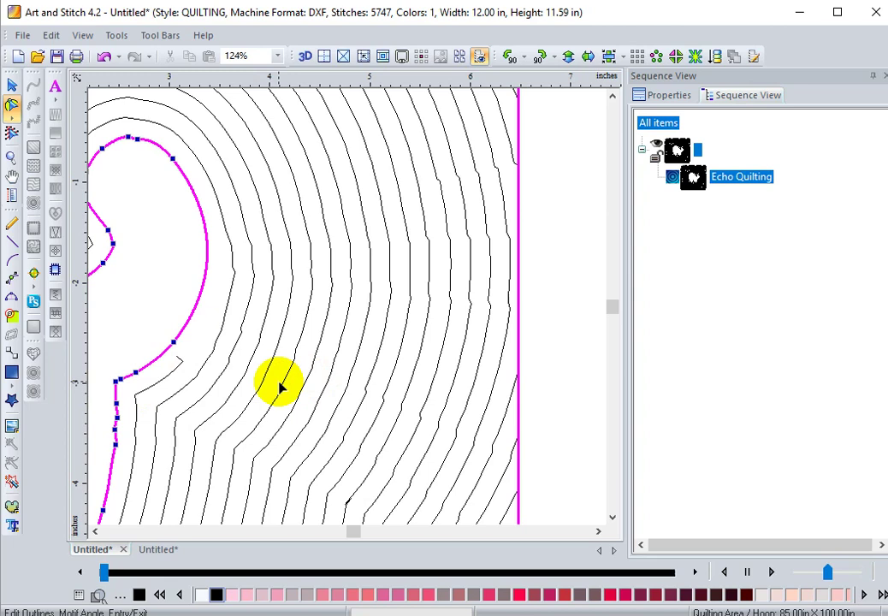
click(12, 86)
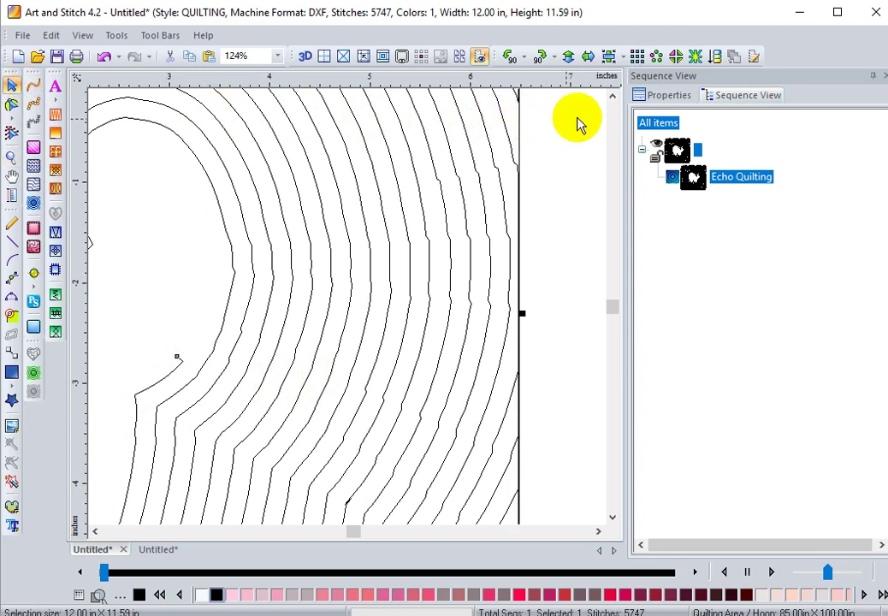
Step: Change the Echo Fill spacing from 10 mm to 25 mm and apply it, giving 2517 stitches
click(668, 96)
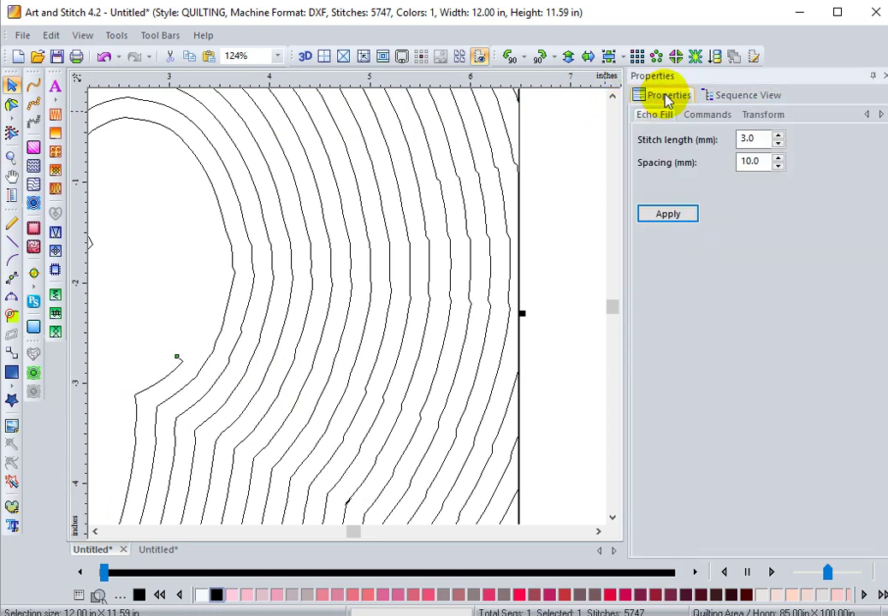
double_click(753, 162)
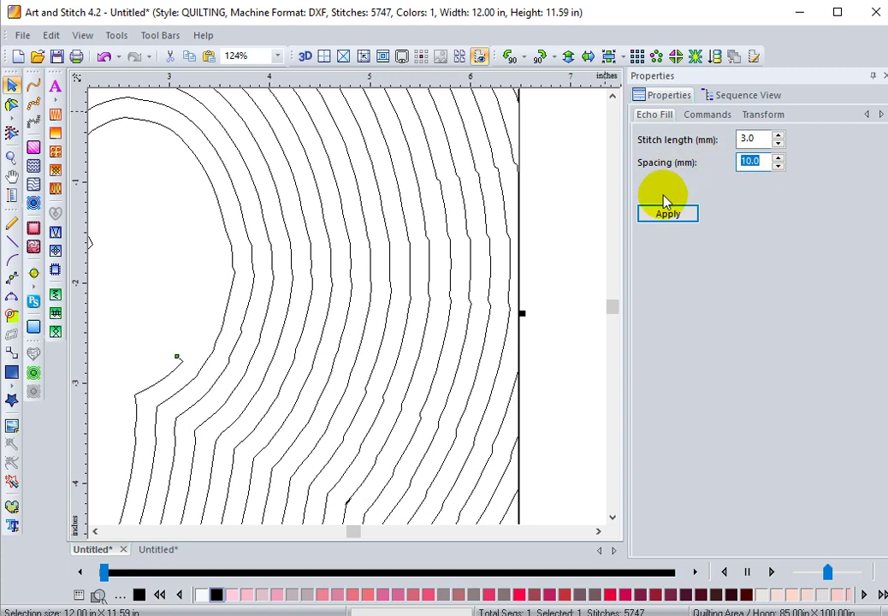
text(25)
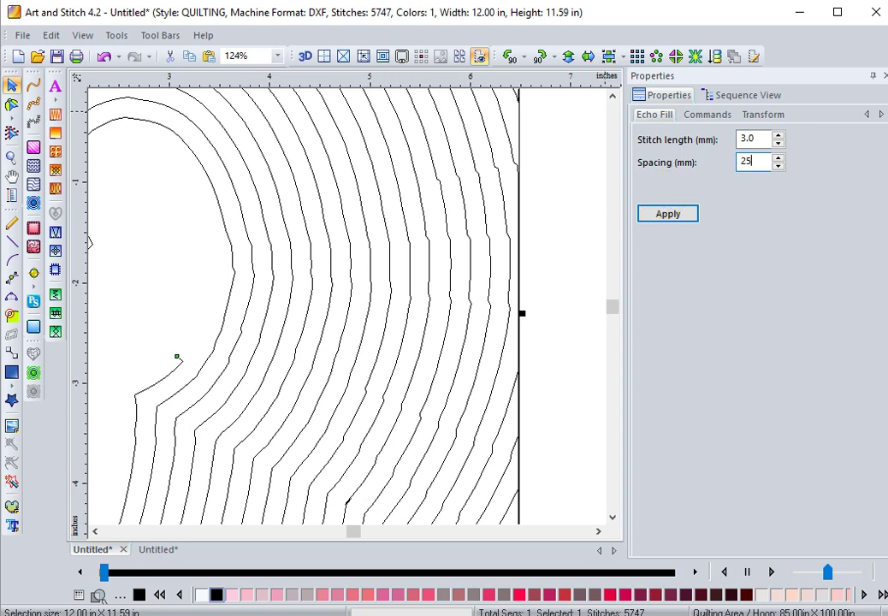
click(647, 219)
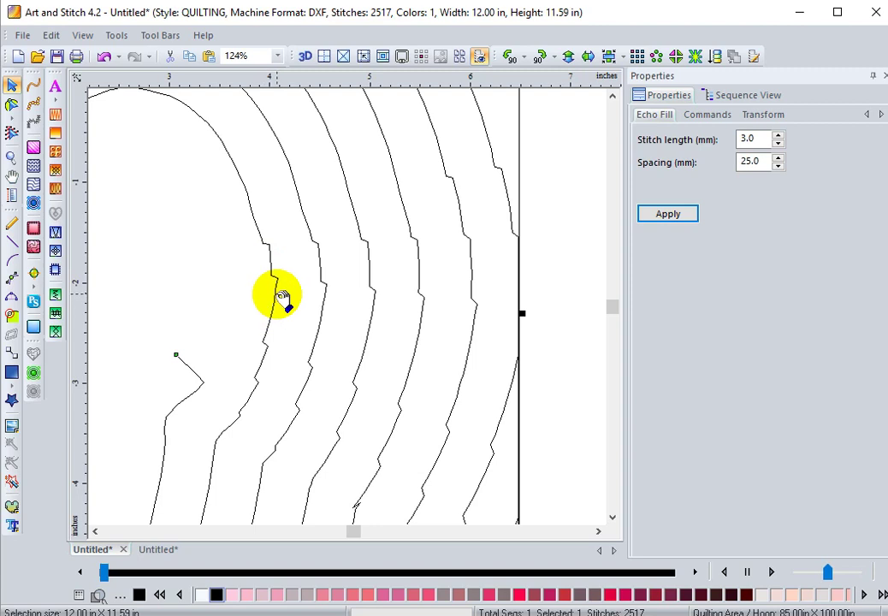
Step: Deselect the echo quilting and zoom out to 42% to see the whole block
click(276, 293)
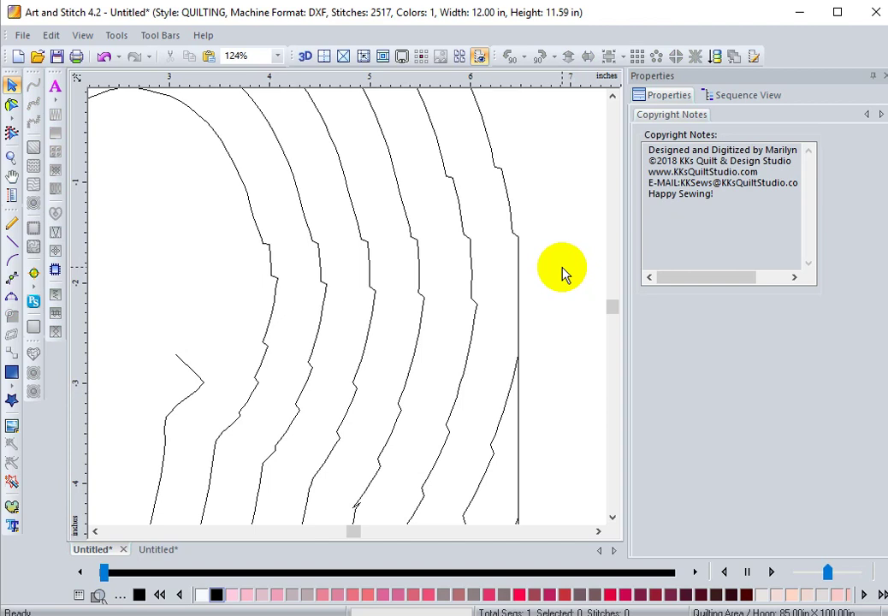
scroll(569, 274, down, 5)
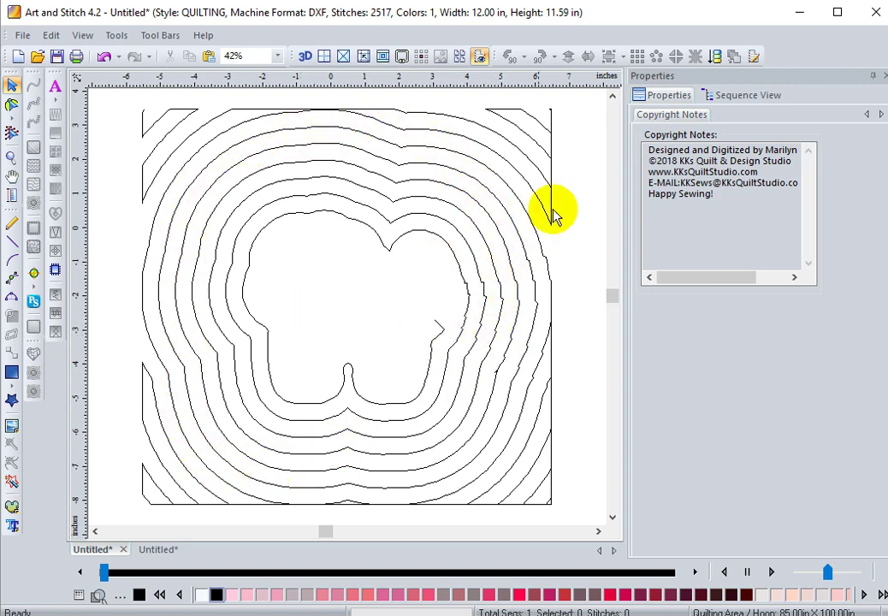
Step: Show the item list again and display the echo quilting's lion and square outline nodes
click(744, 101)
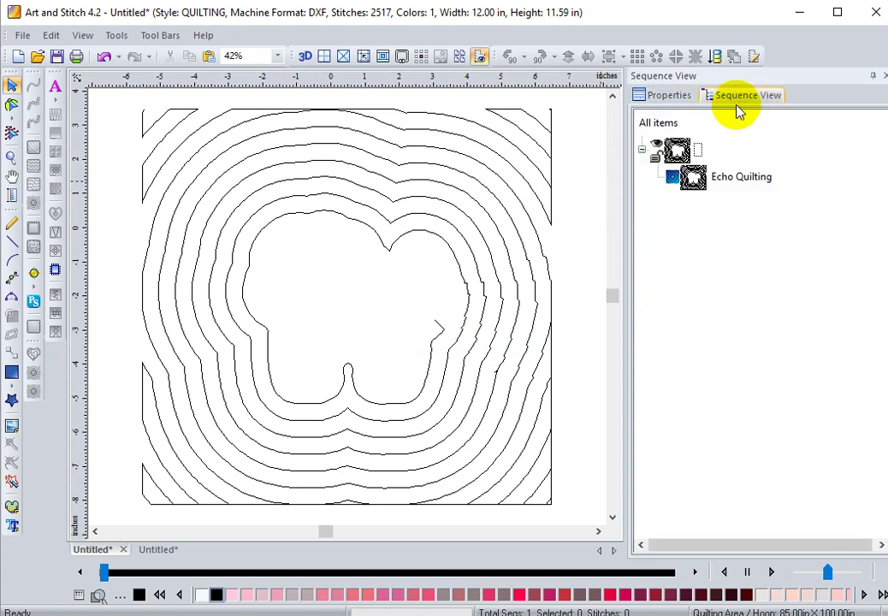
click(13, 103)
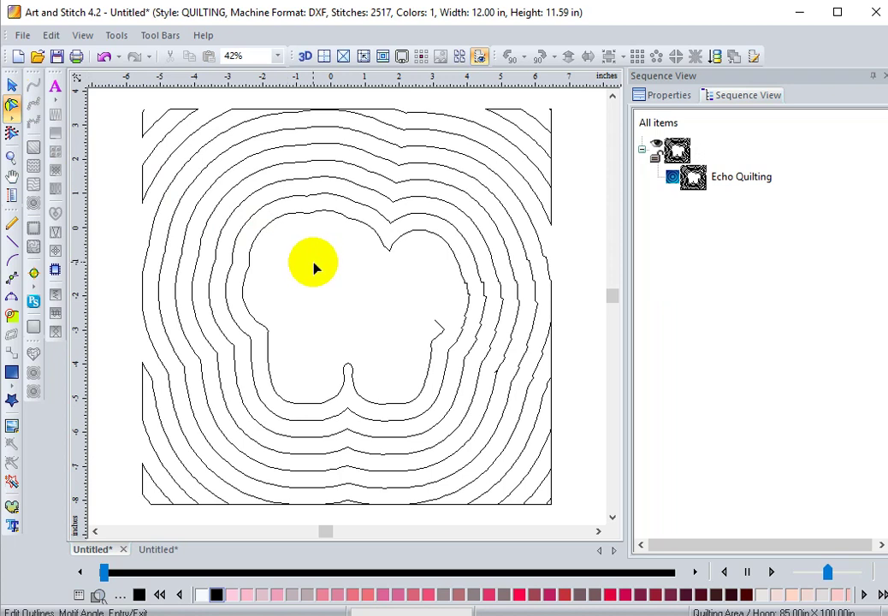
click(305, 236)
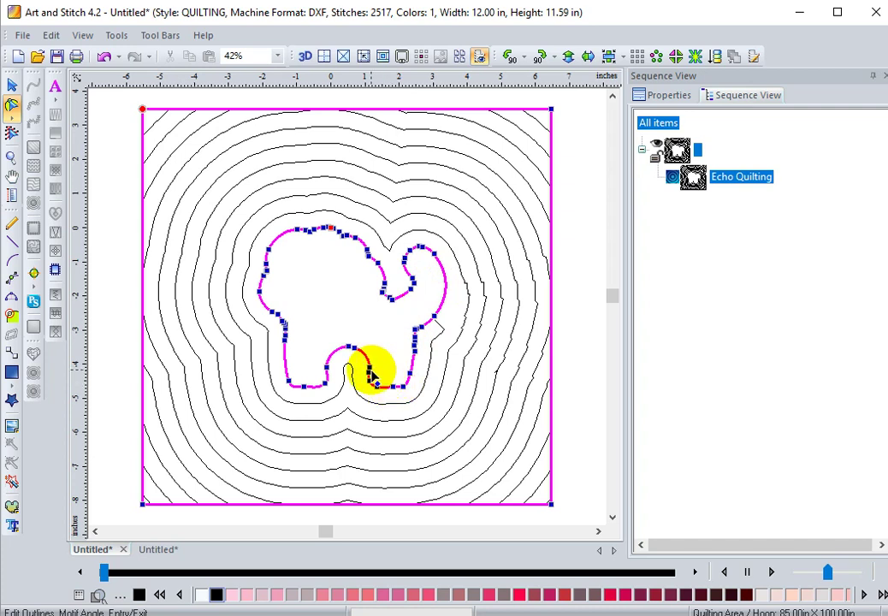
Step: Switch to the second Untitled design and expose the lion outline's nodes around its leg
click(146, 552)
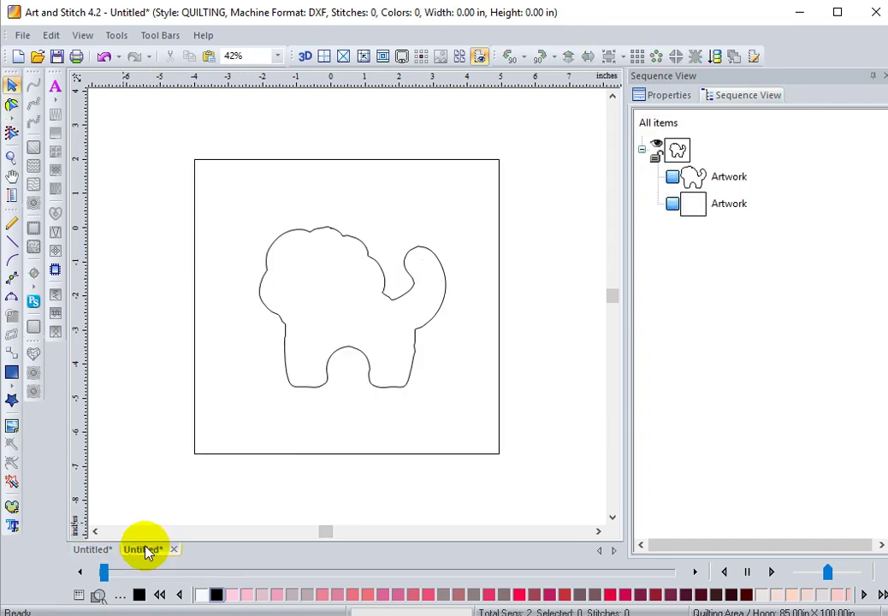
click(300, 391)
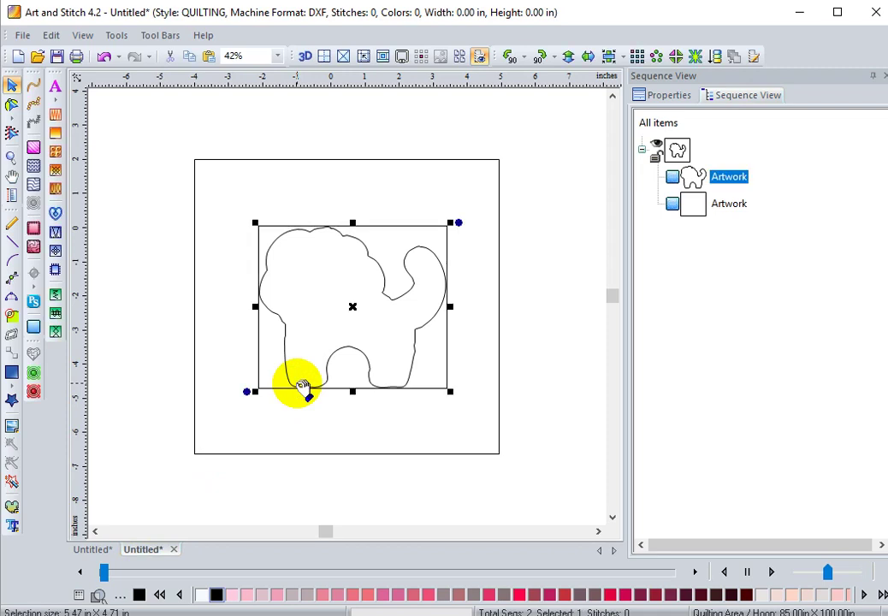
click(12, 104)
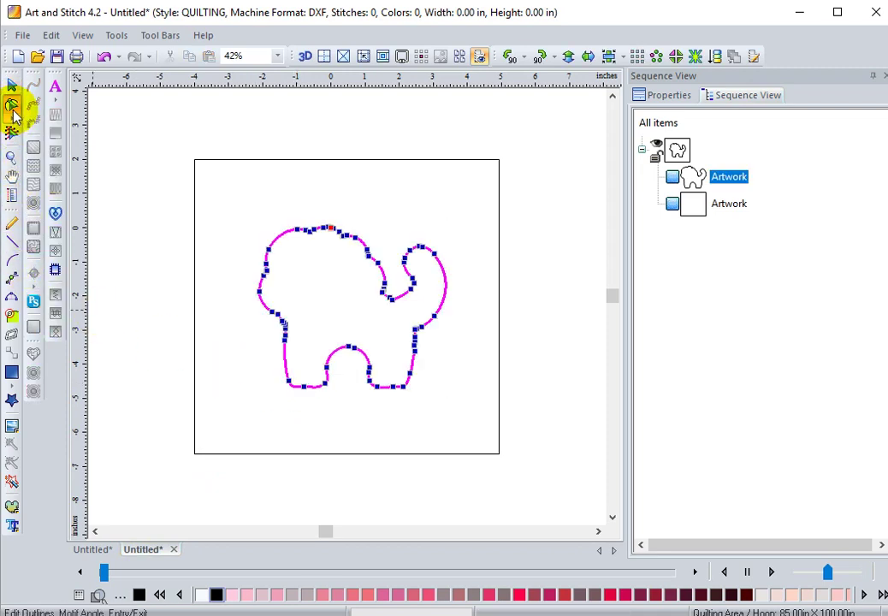
click(416, 368)
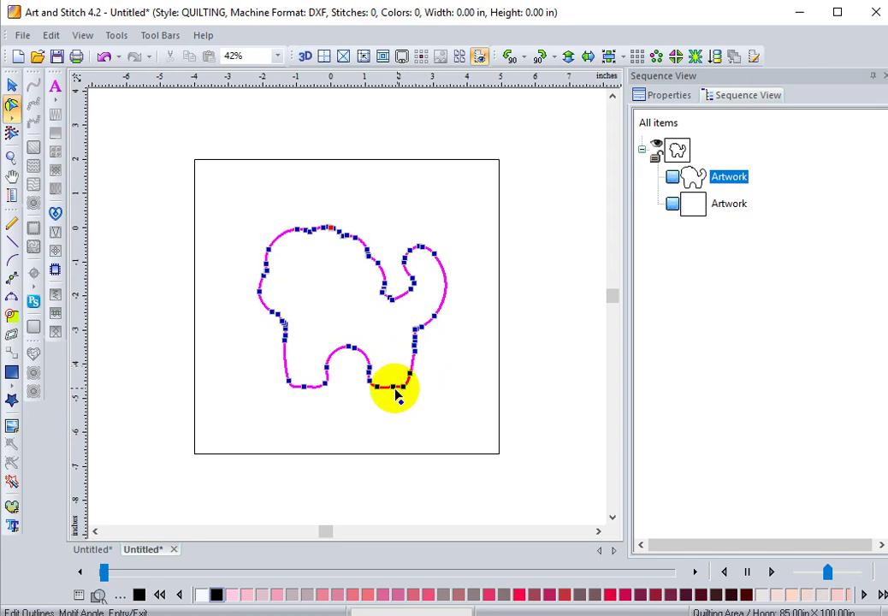
click(326, 374)
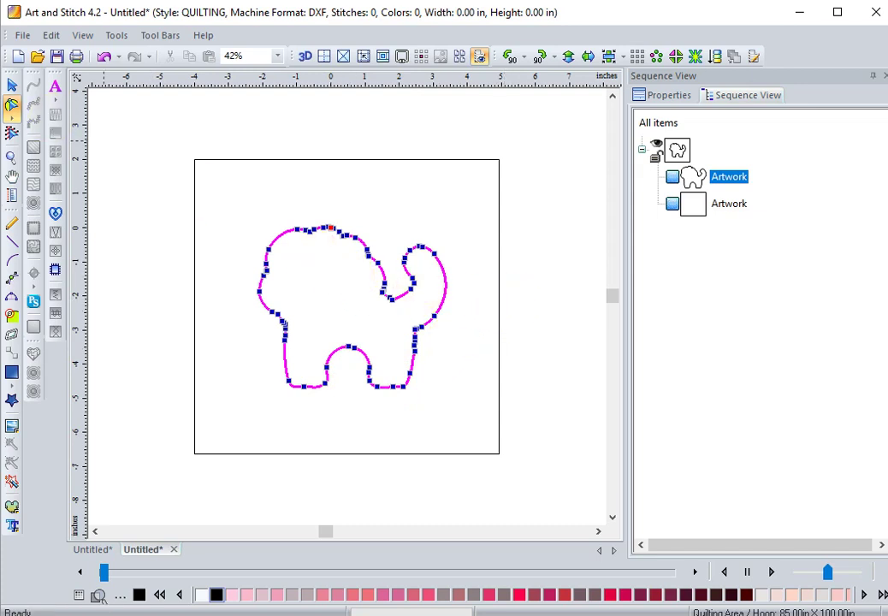
Step: Smooth the lion outline with Simplify Smoothen (58% precision, 38 angle, 12 mm distance) and check its nodes
click(13, 85)
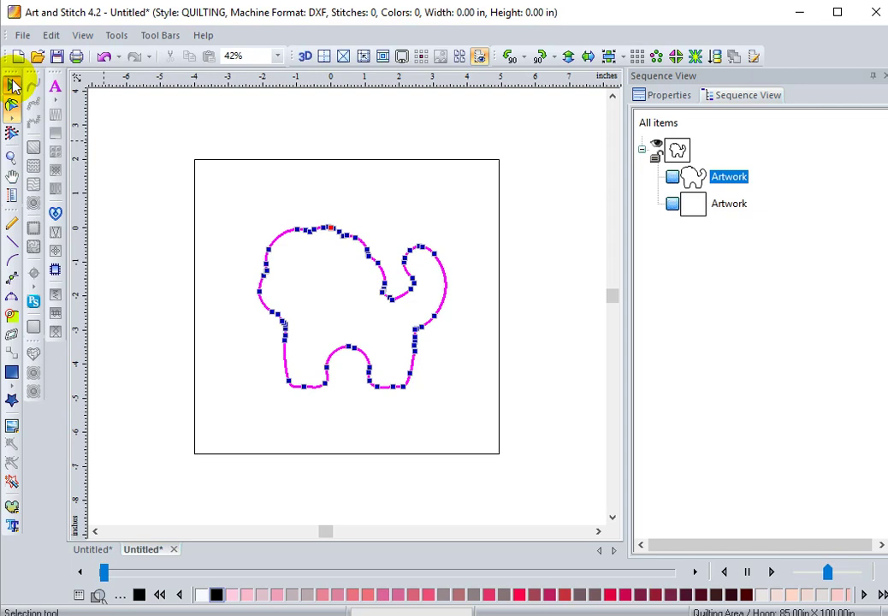
right_click(290, 267)
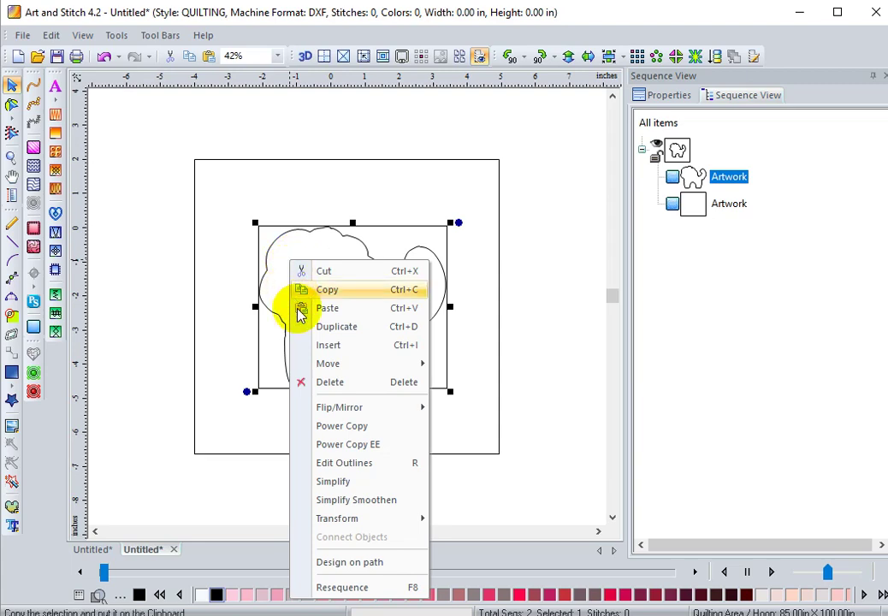
click(345, 501)
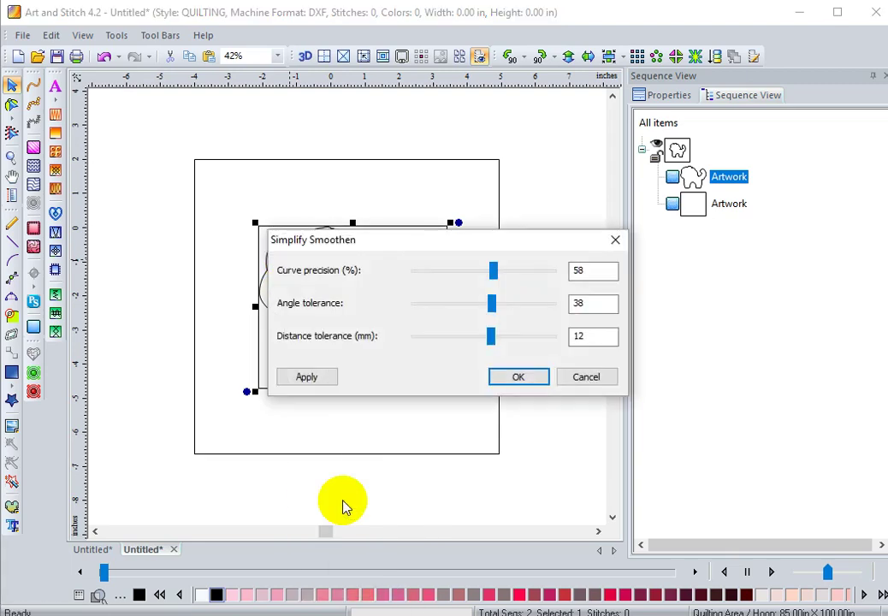
click(514, 385)
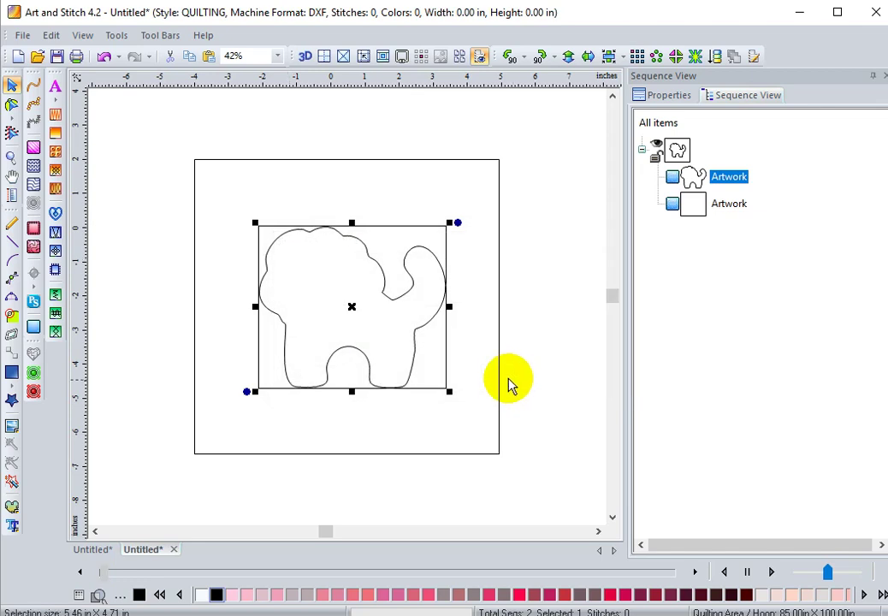
click(12, 106)
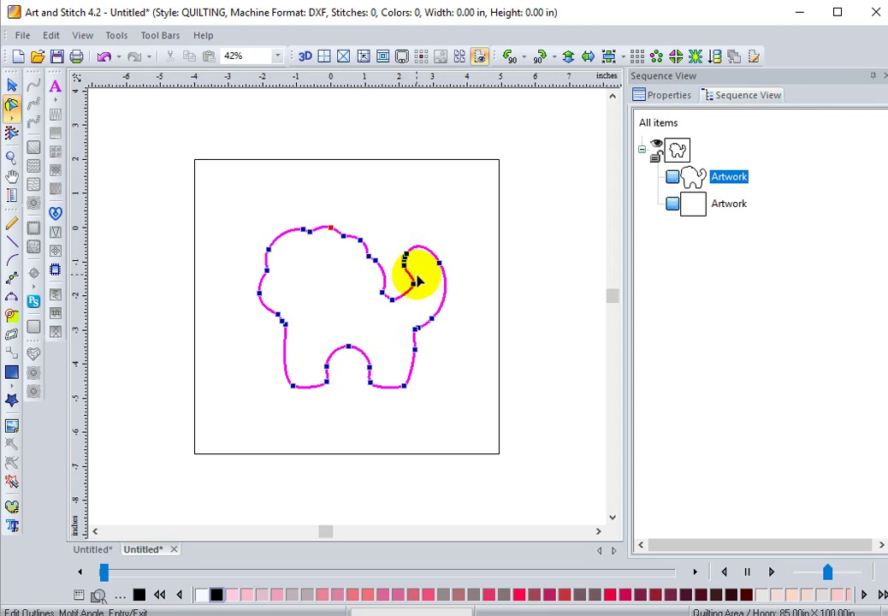
Step: Apply Simplify Smoothen a second time and inspect the remaining nodes at the lion's left leg
click(12, 84)
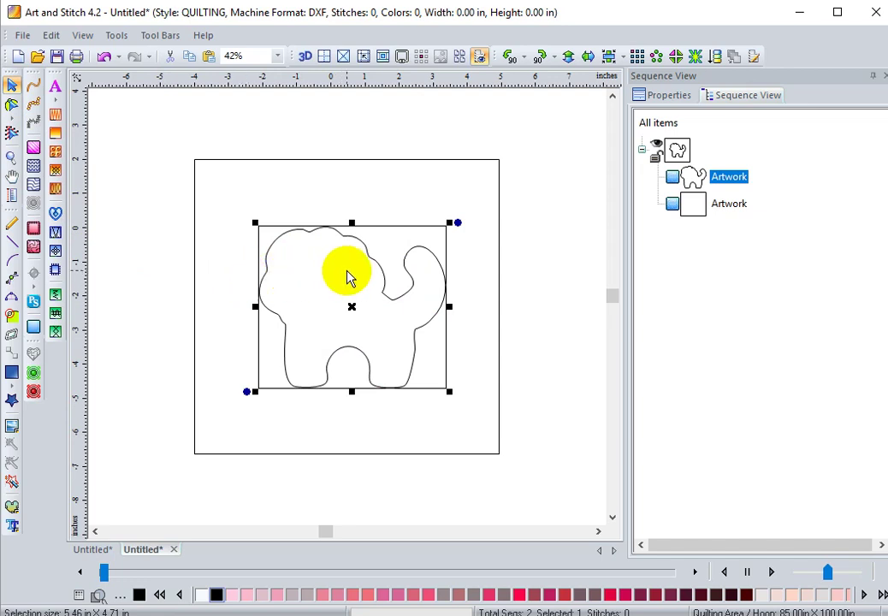
right_click(350, 276)
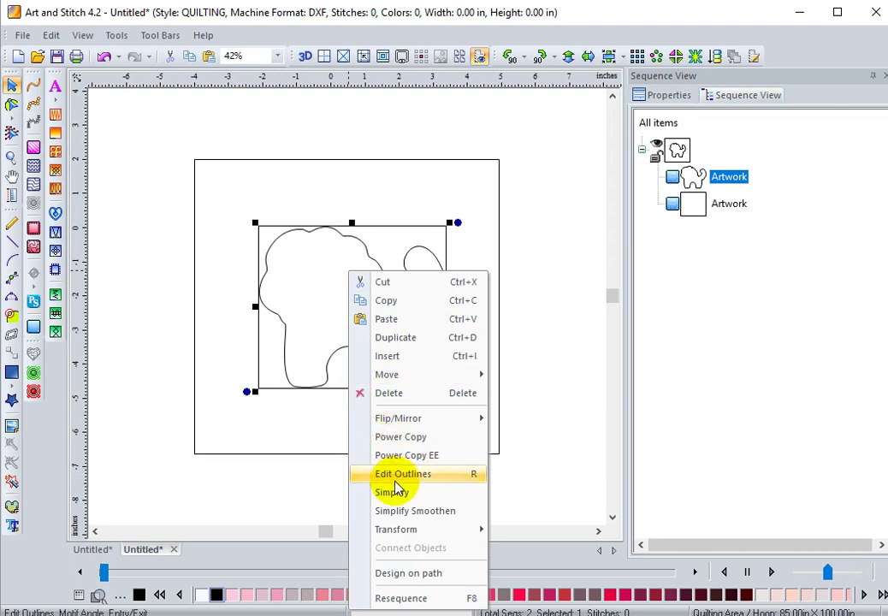
click(402, 512)
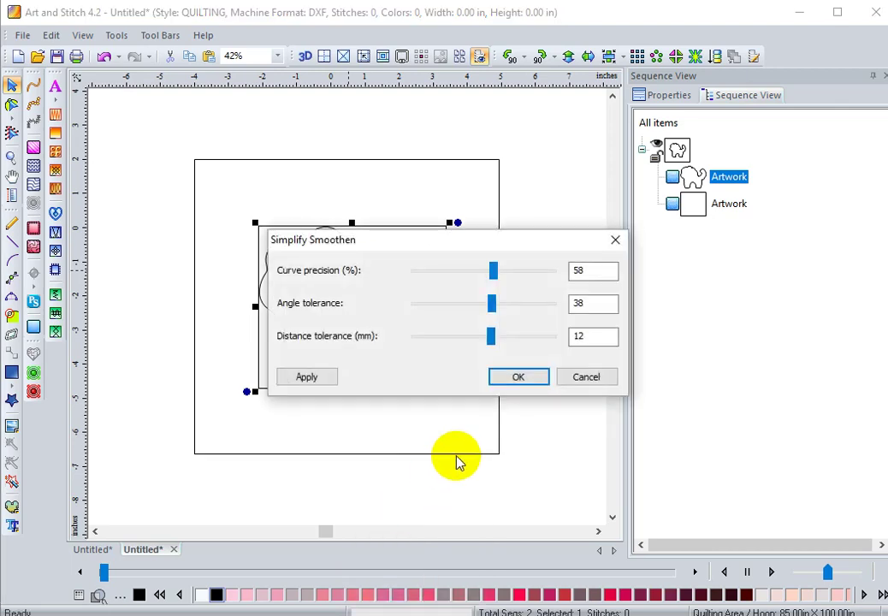
click(505, 376)
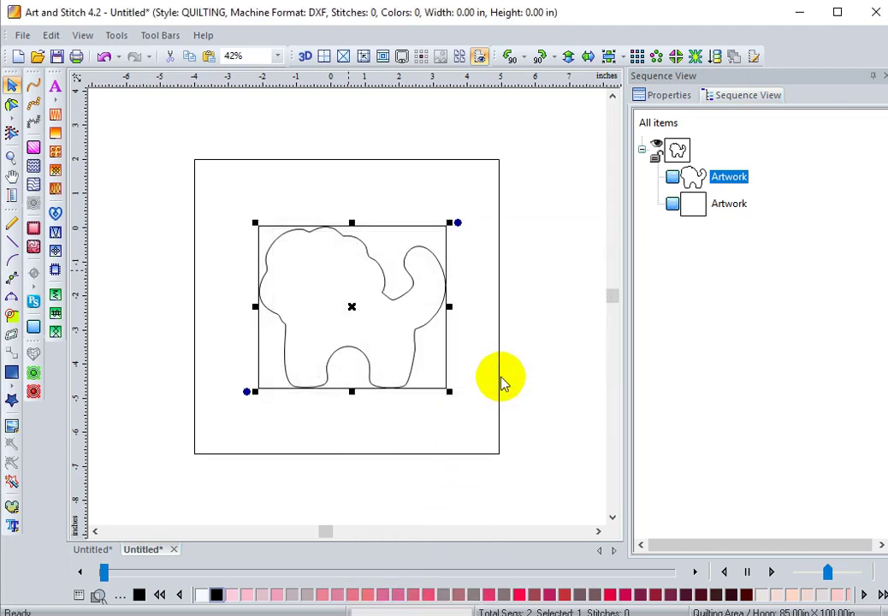
click(13, 106)
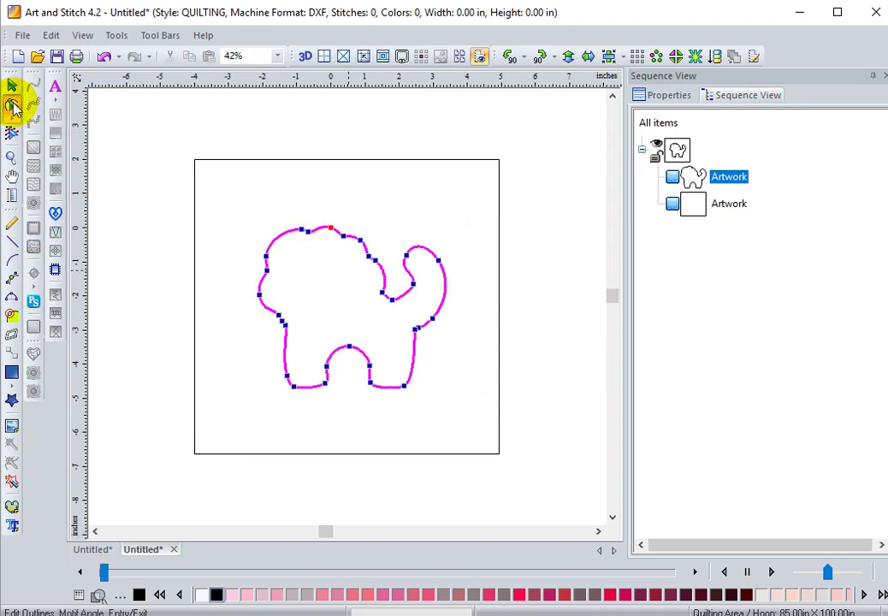
click(282, 320)
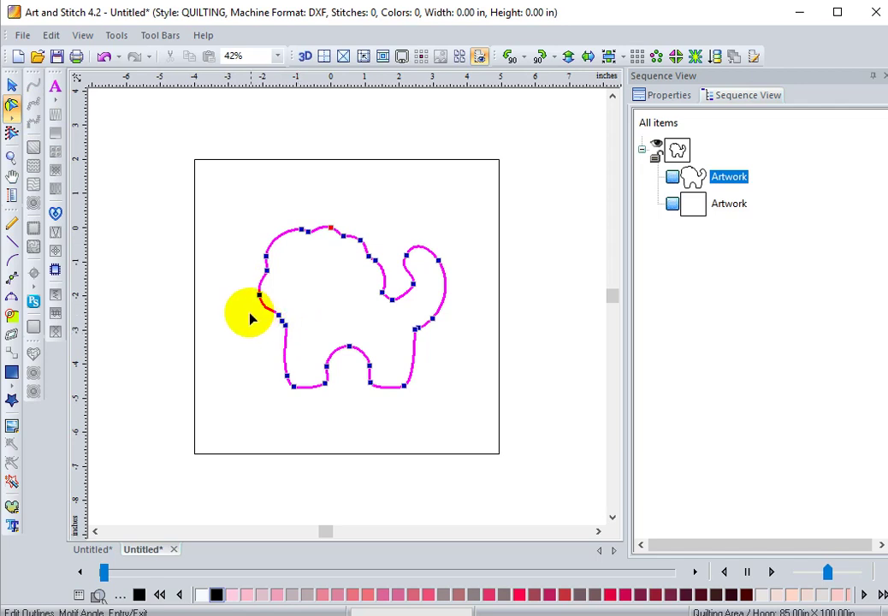
Step: Exclude the smoothed lion from the square and apply Echo Fill, giving 2930 stitches at 8.92 × 8.61 in
click(657, 124)
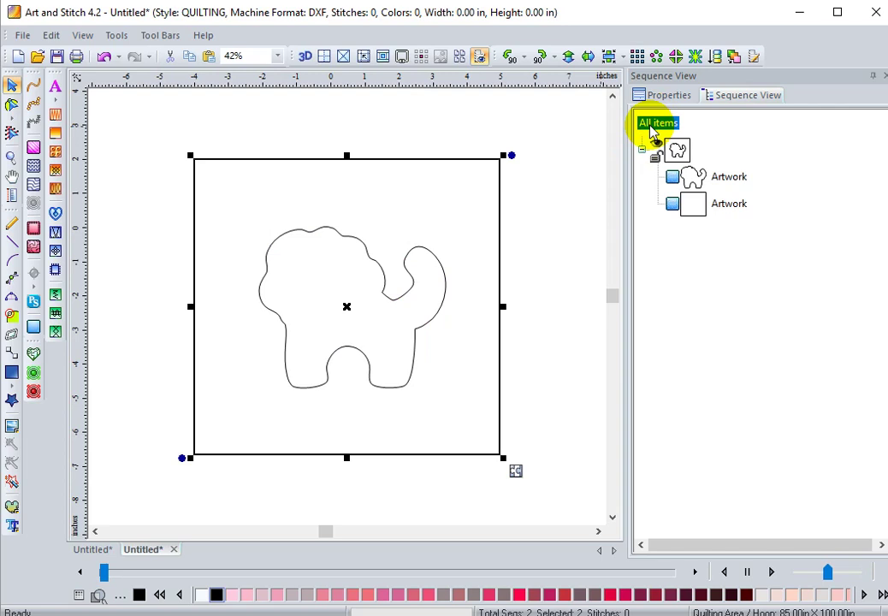
right_click(395, 252)
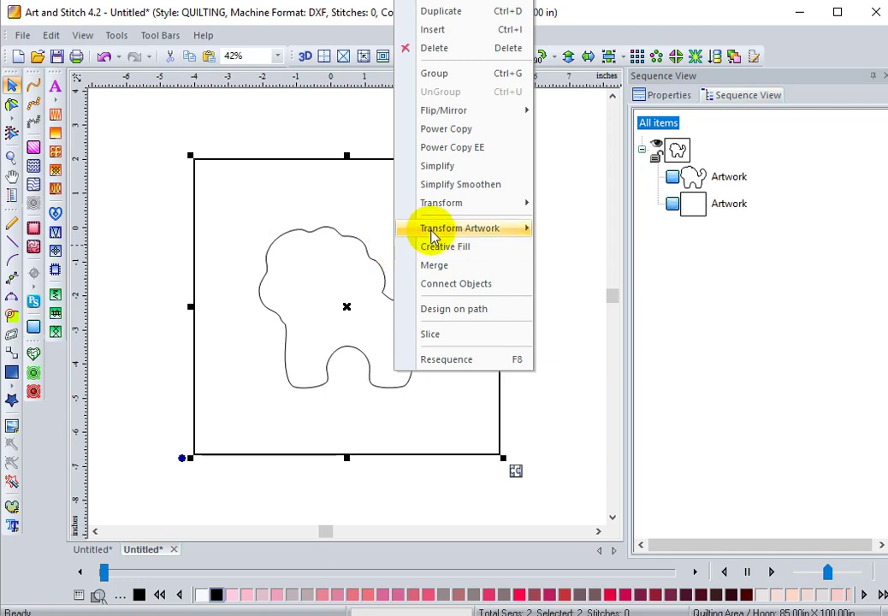
mouse_move(411, 231)
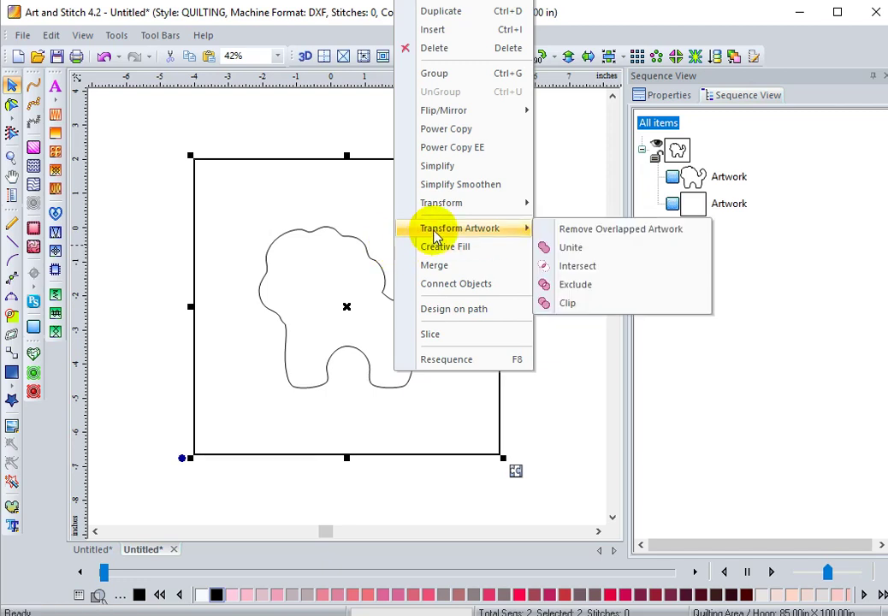
click(569, 284)
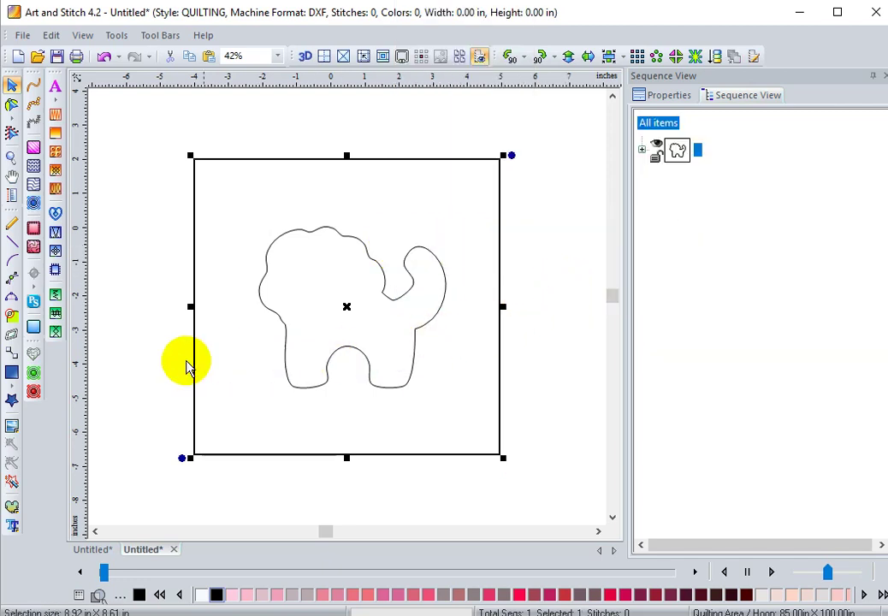
click(32, 203)
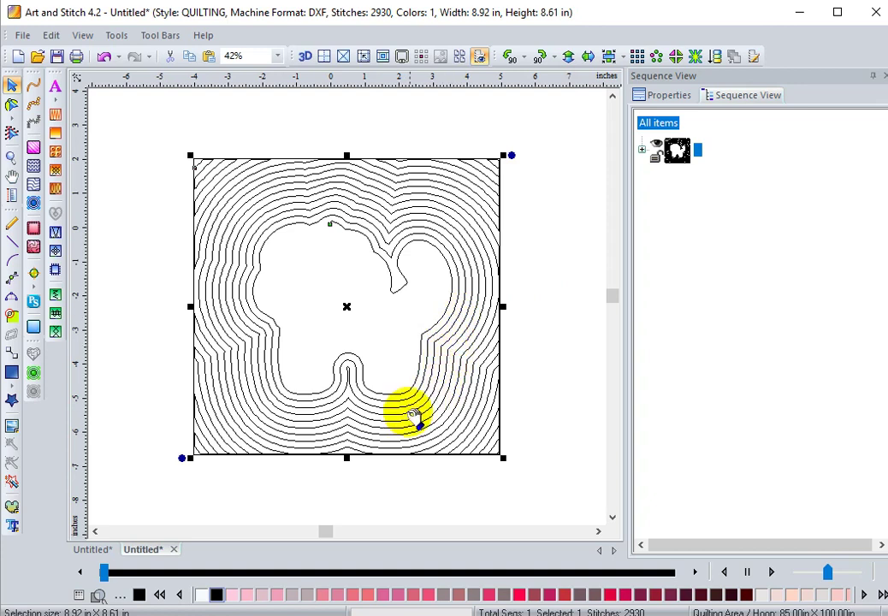
Step: Set the Echo Fill spacing to 30 mm and apply it, leaving 1086 stitches
click(655, 97)
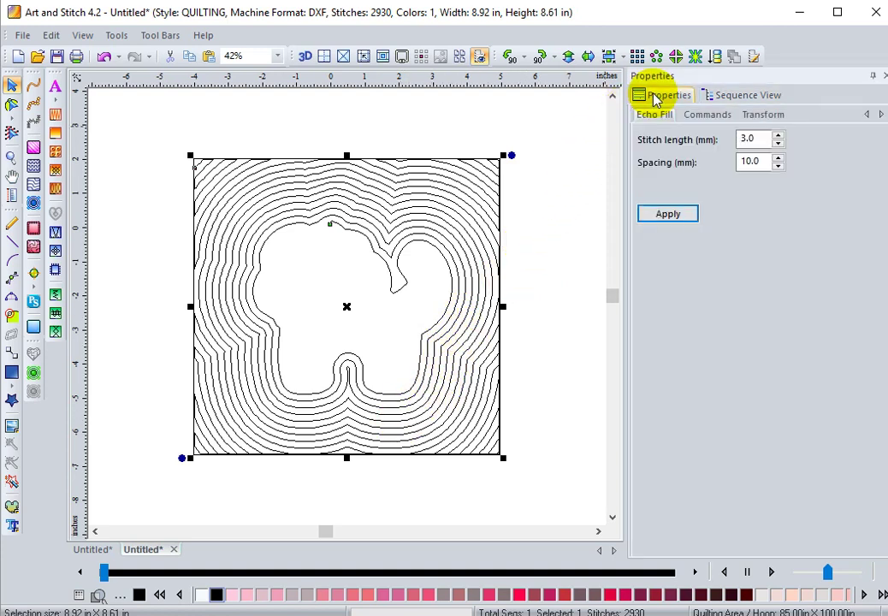
double_click(757, 161)
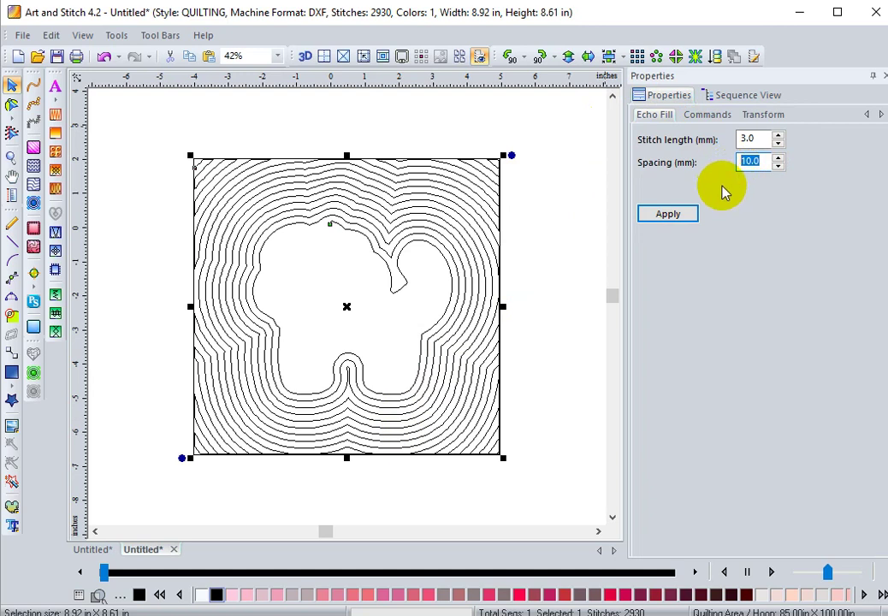
text(30)
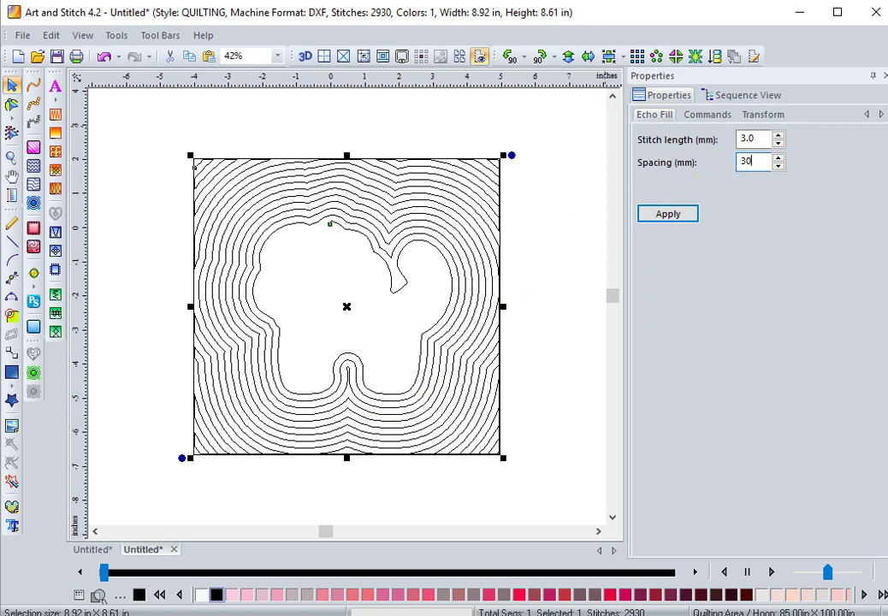
click(666, 213)
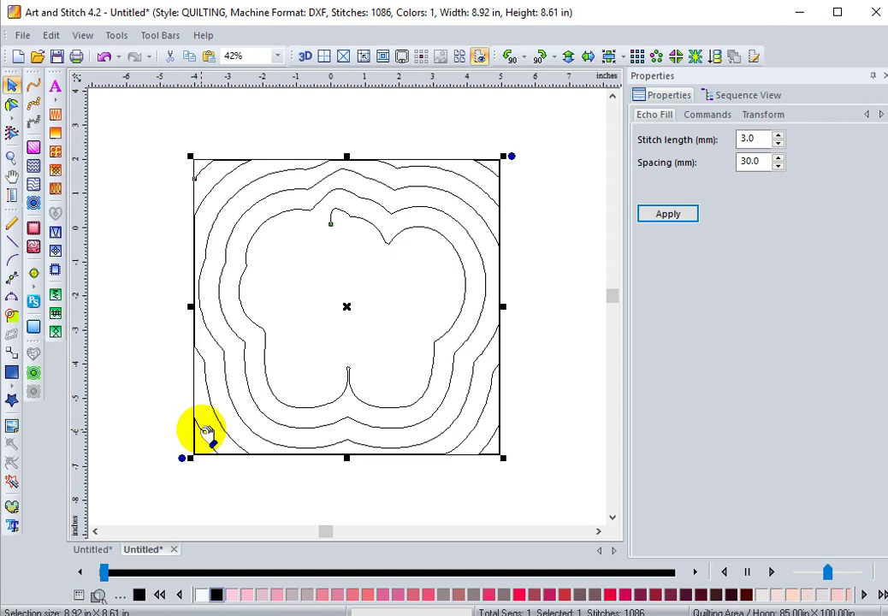
Step: Clear the selection to show the widely spaced echo rings around the smoothed lion cutout
click(253, 481)
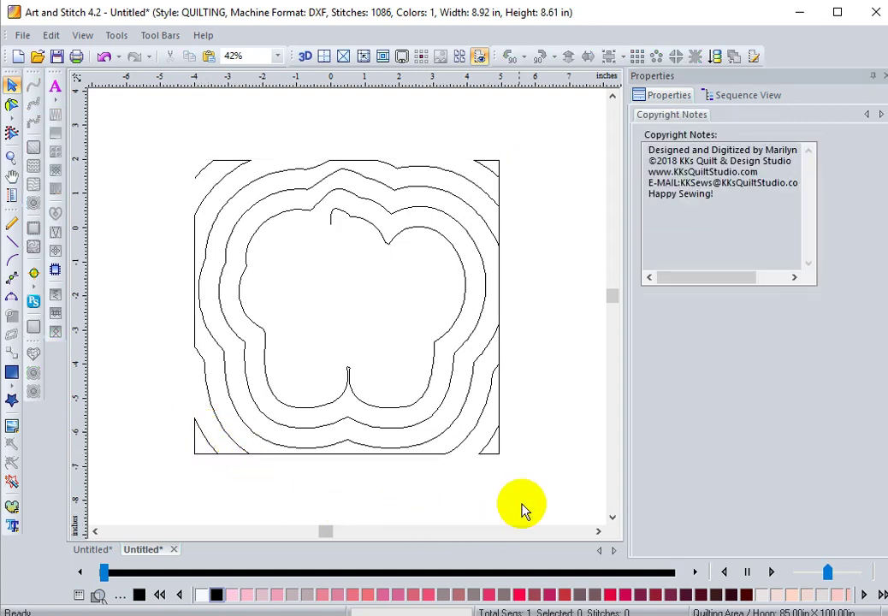